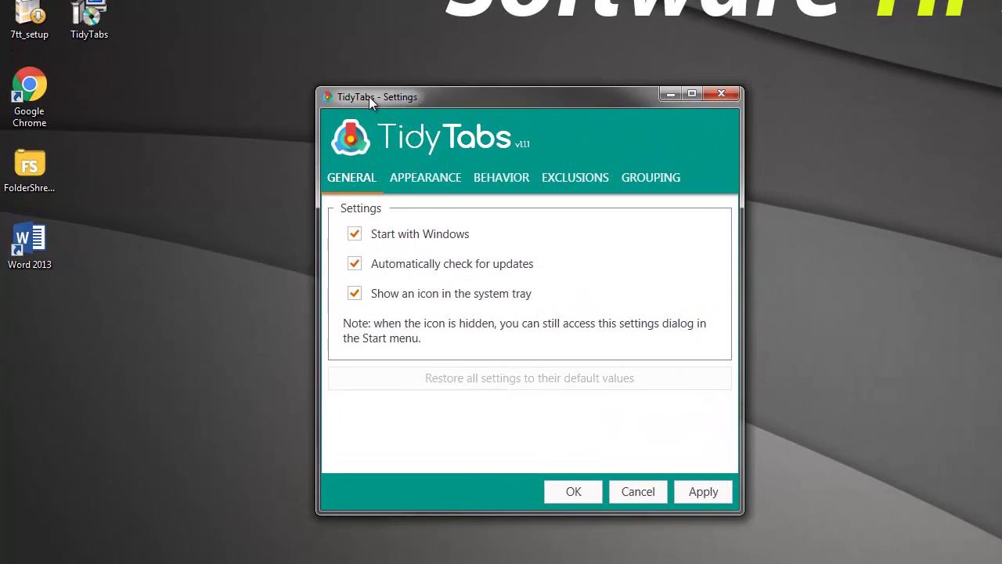
# - Shift the TidyTabs Settings dialog, still on its General page, toward the upper left of the desktop
pyautogui.moveTo(369, 97); pyautogui.dragTo(371, 93)
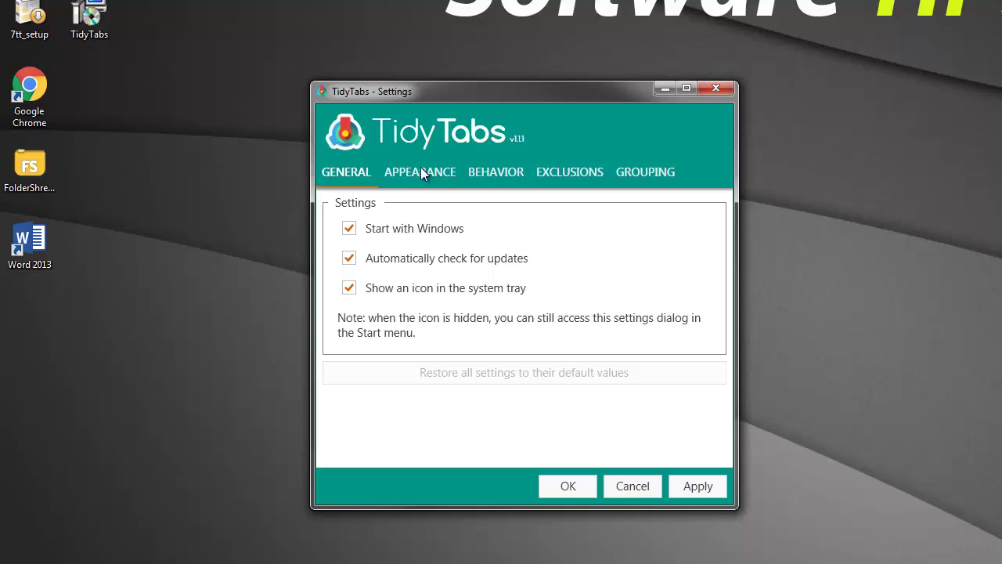
pyautogui.moveTo(374, 93); pyautogui.dragTo(269, 77)
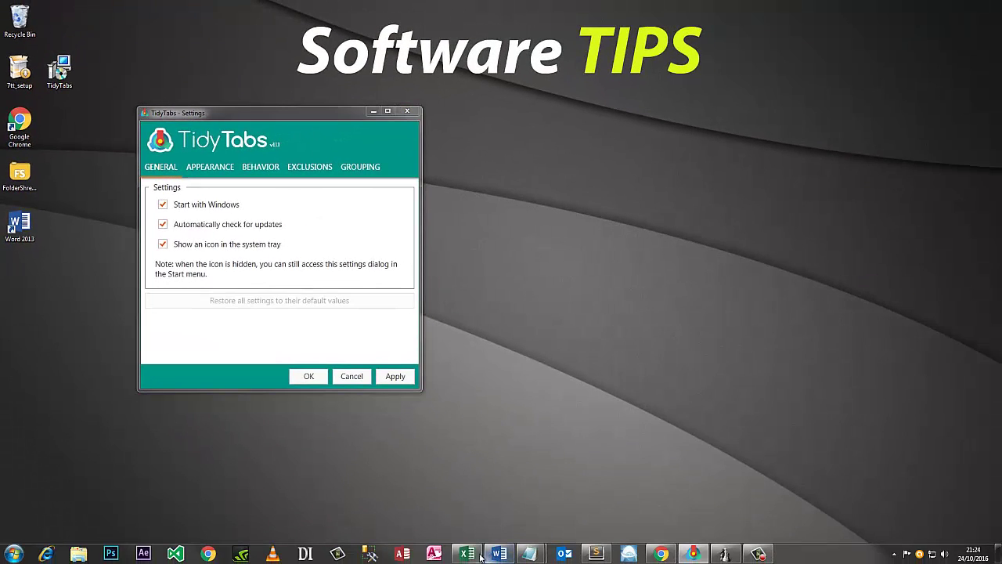
# - Bring up the blank Word document, Excel workbook and both Notepad windows from the taskbar
pyautogui.click(498, 554)
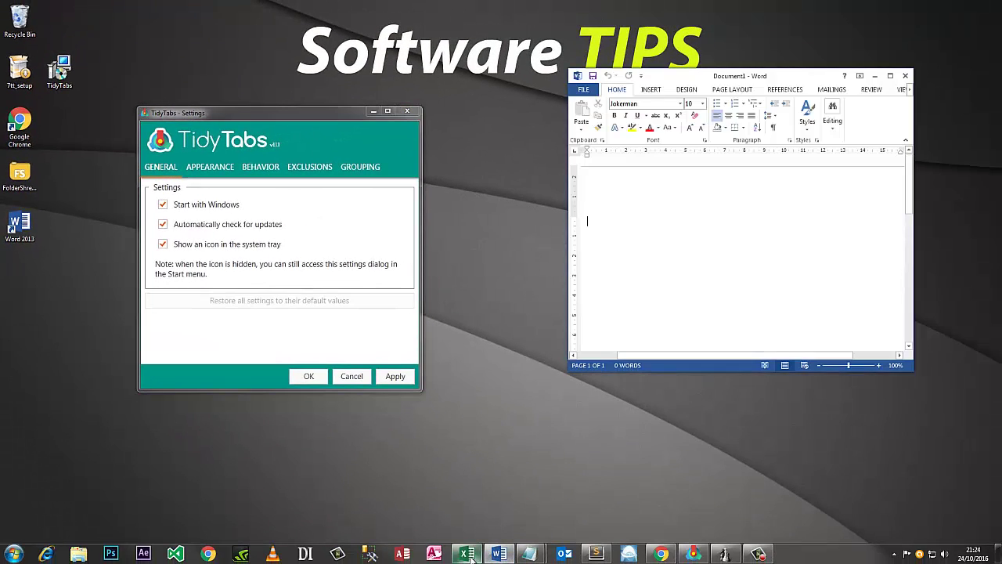
pyautogui.click(469, 555)
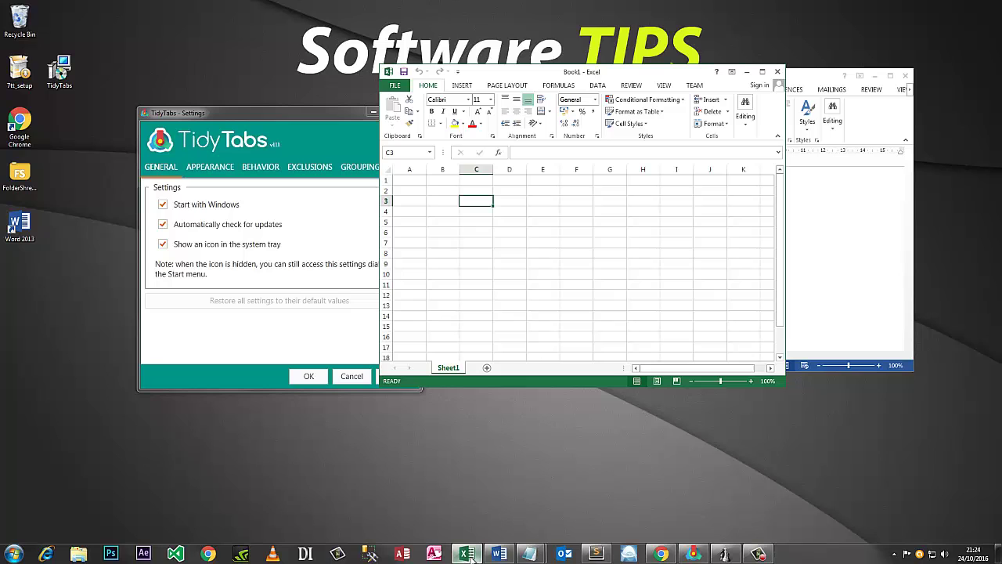
pyautogui.click(529, 555)
pyautogui.click(485, 521)
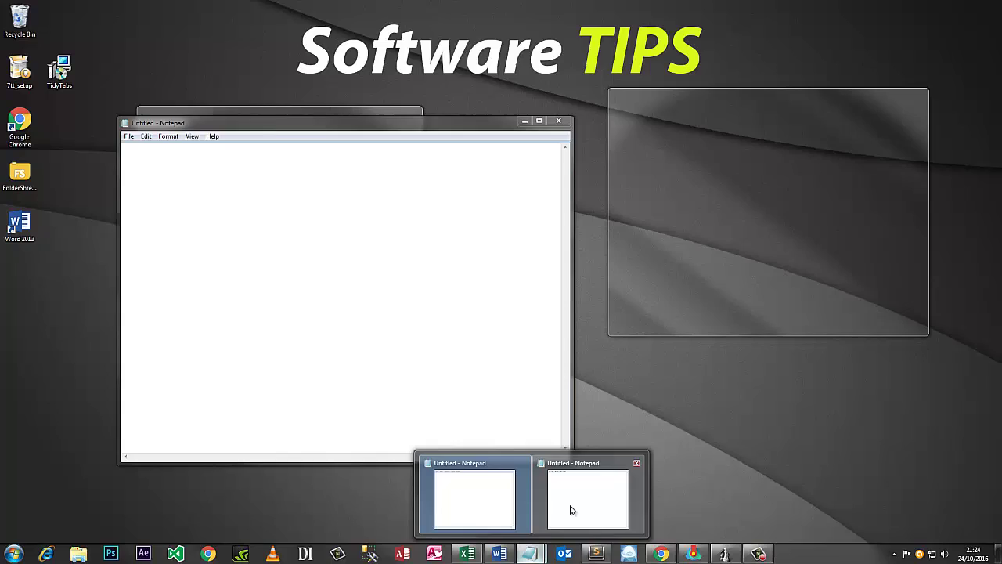
pyautogui.click(571, 505)
# - Spread the two Notepad windows apart across the desktop and bring Word to the front
pyautogui.moveTo(250, 124); pyautogui.dragTo(651, 176)
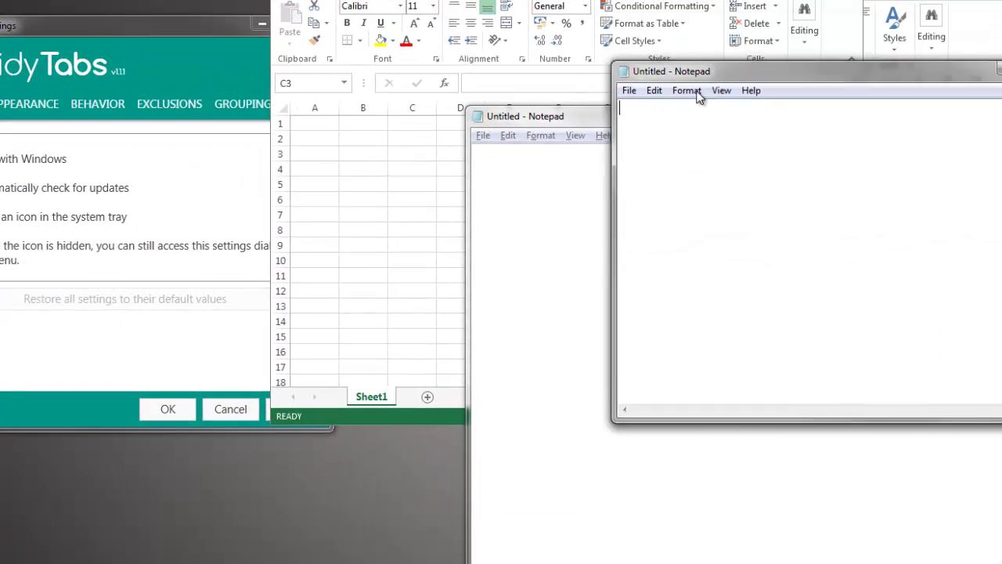
pyautogui.moveTo(660, 100); pyautogui.dragTo(588, 213)
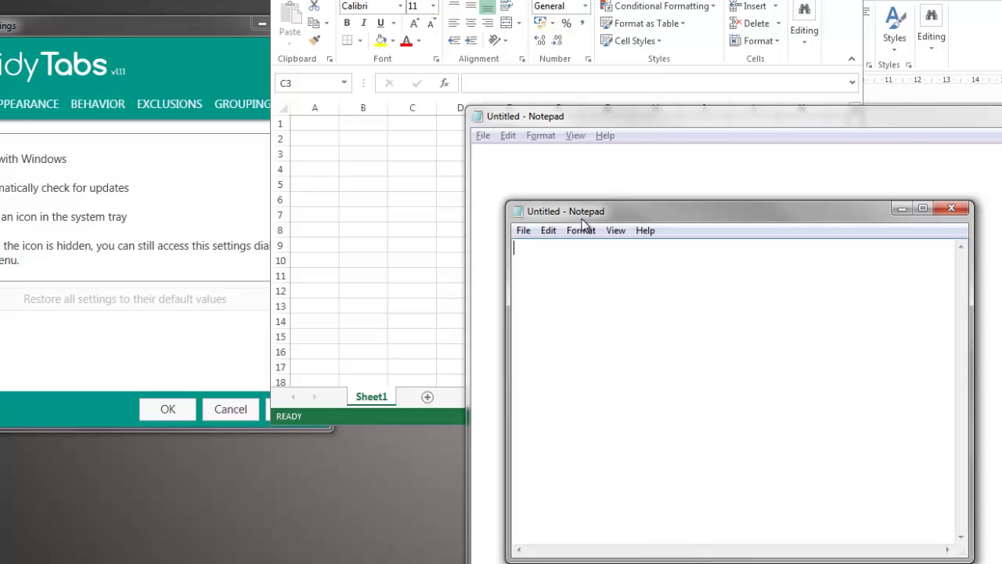
pyautogui.moveTo(407, 123)
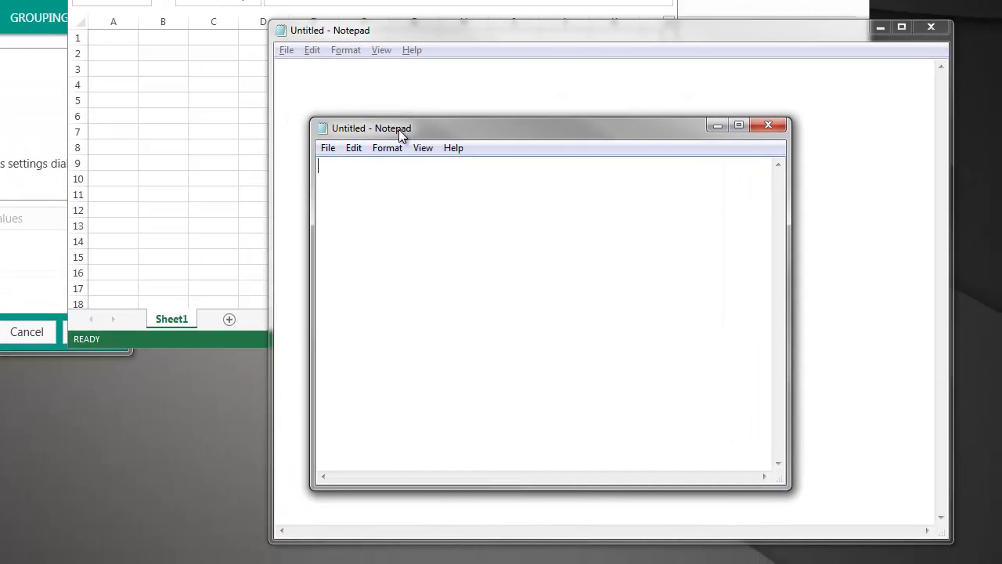
pyautogui.moveTo(399, 129); pyautogui.dragTo(303, 149)
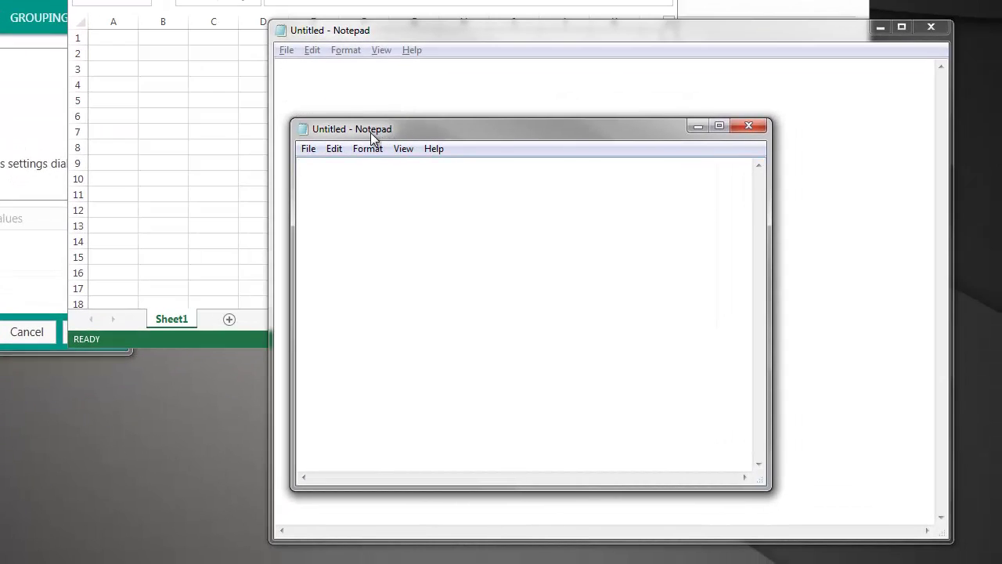
pyautogui.click(325, 34)
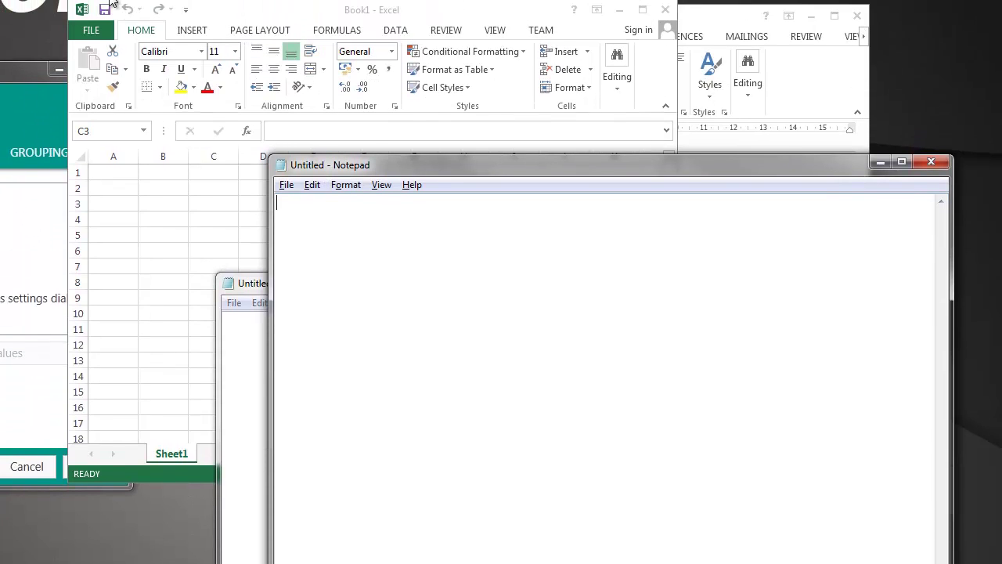
pyautogui.click(689, 104)
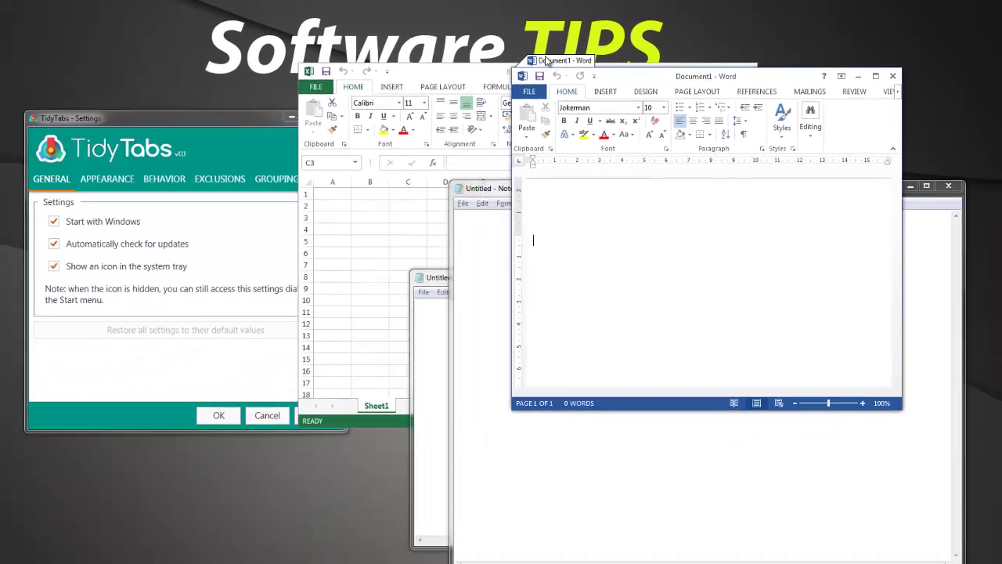
# - Drop the Word, New Notepad and Example Notepad tabs onto Excel's tab bar, forming a four-tab group
pyautogui.moveTo(546, 61); pyautogui.dragTo(391, 63)
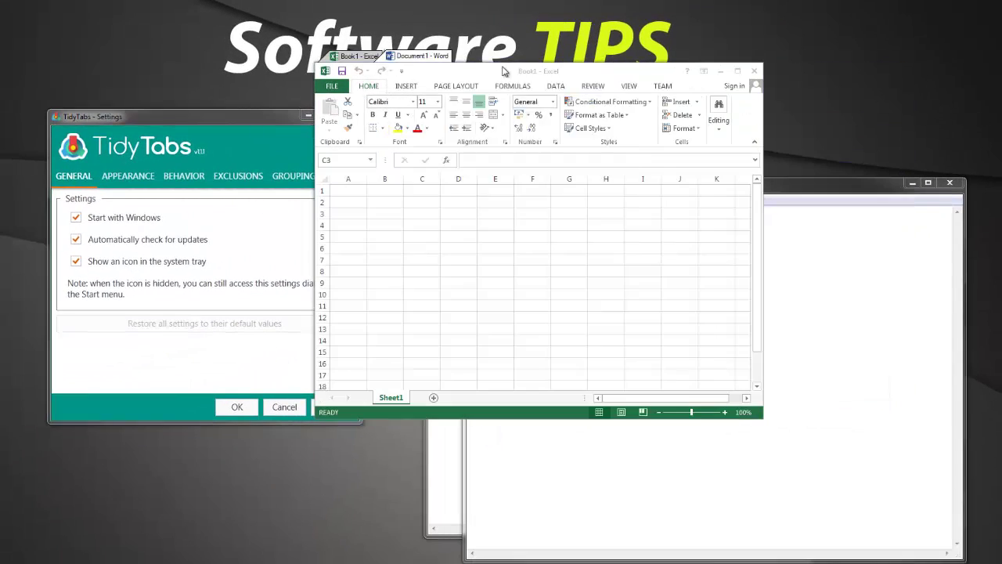
pyautogui.click(409, 63)
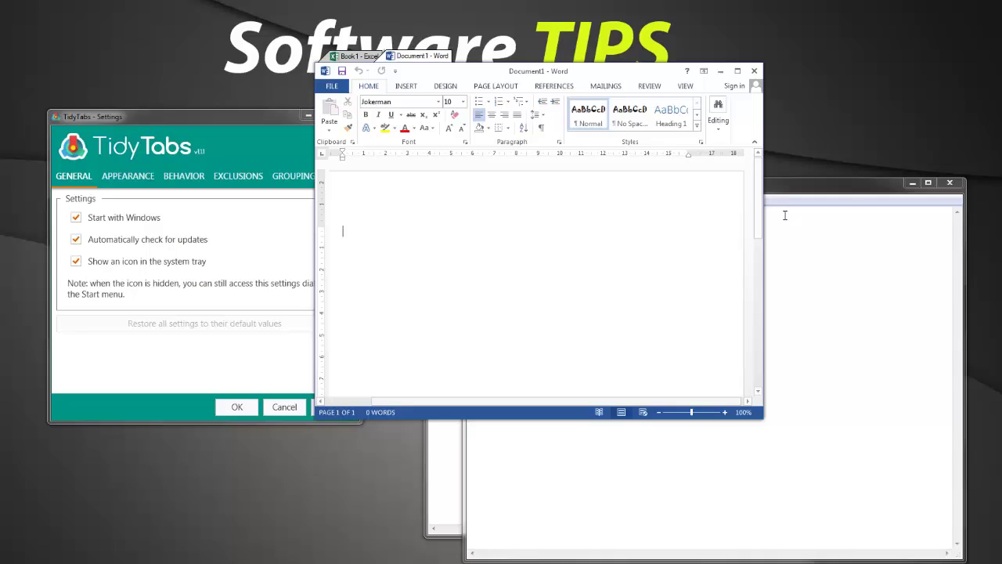
pyautogui.click(780, 188)
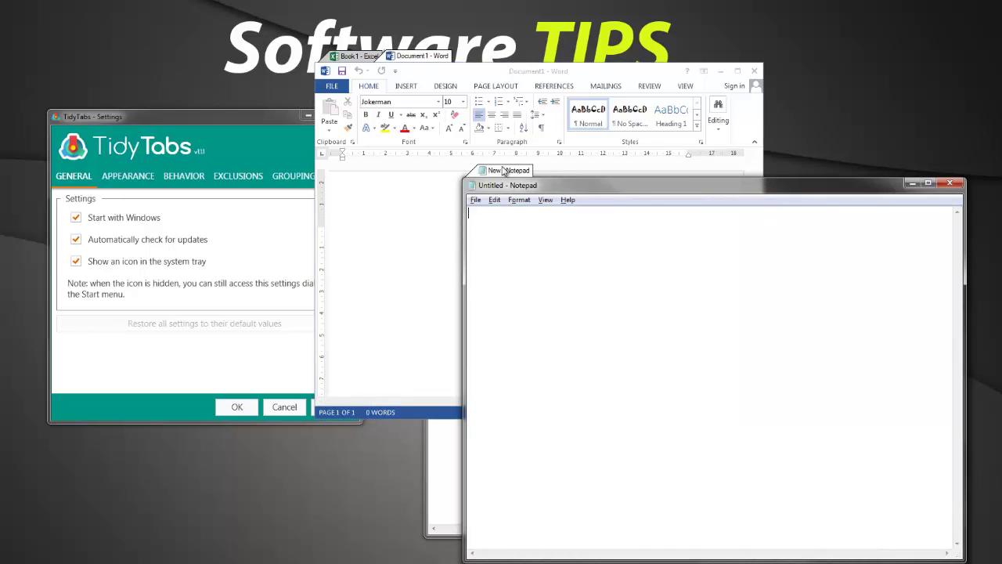
pyautogui.moveTo(502, 170); pyautogui.dragTo(477, 73)
pyautogui.click(502, 469)
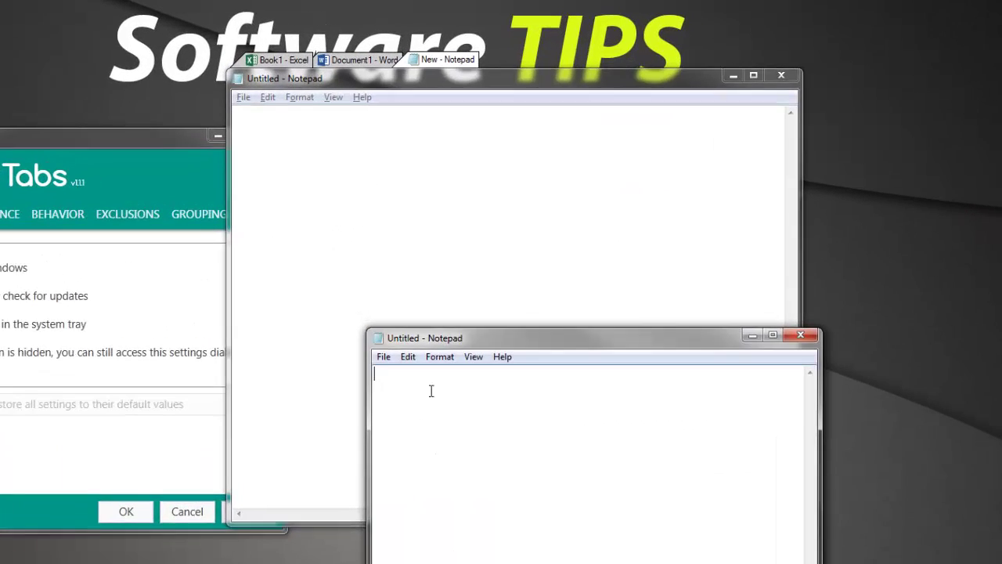
pyautogui.moveTo(394, 334); pyautogui.dragTo(497, 65)
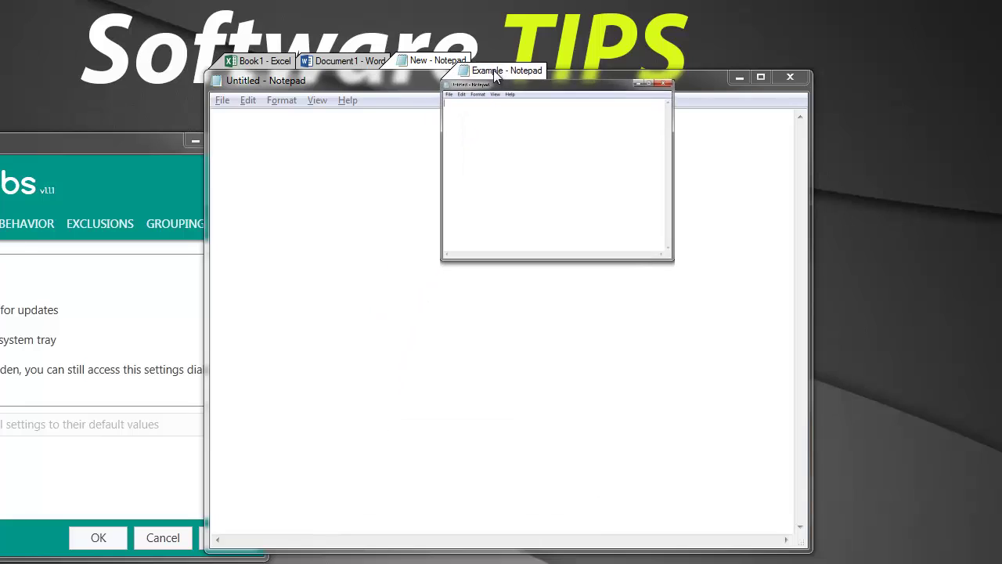
pyautogui.click(419, 63)
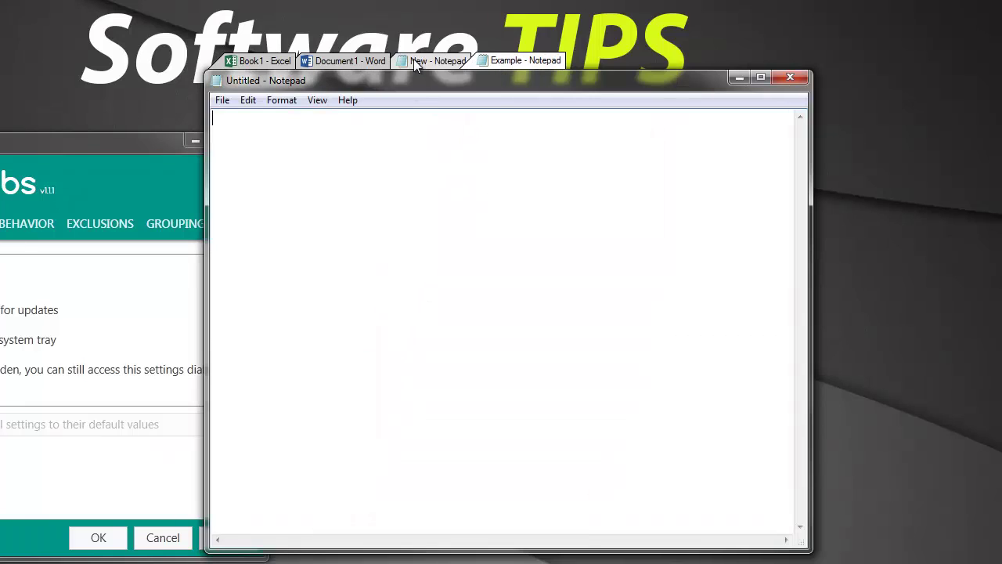
# - Cycle through the Word, Excel and both Notepad tabs, ending on Document1 - Word
pyautogui.click(352, 62)
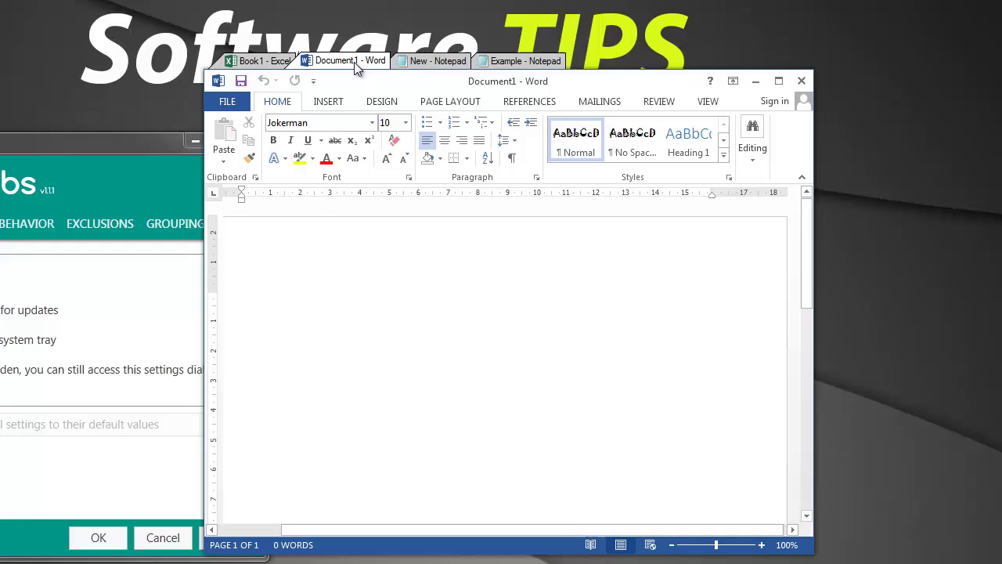
pyautogui.click(257, 63)
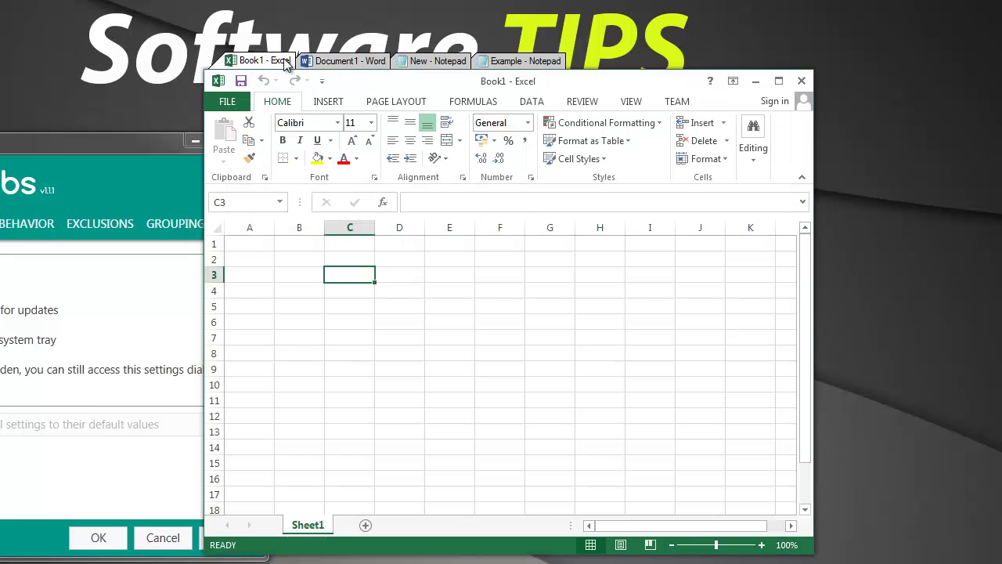
pyautogui.click(325, 63)
pyautogui.click(402, 62)
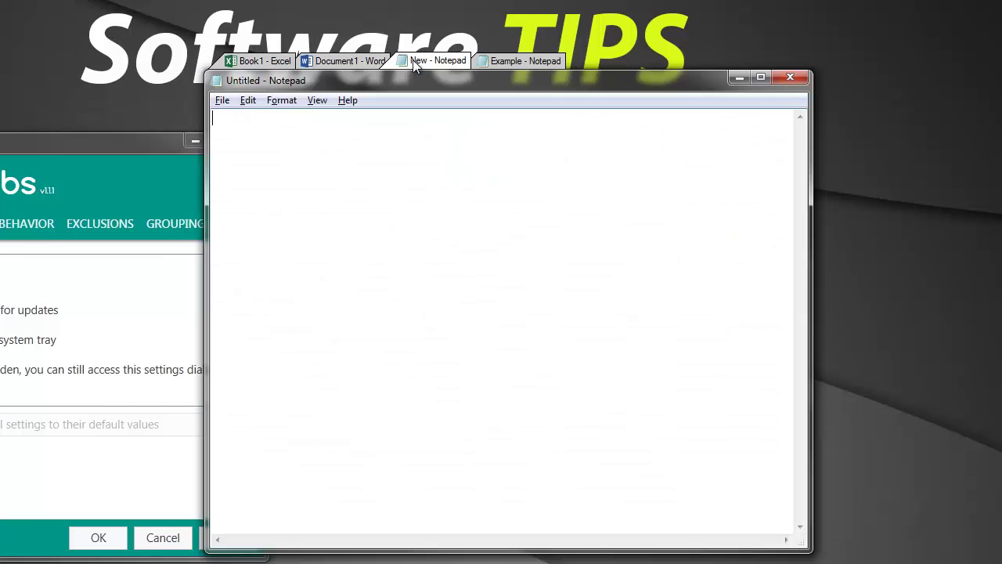
pyautogui.click(497, 63)
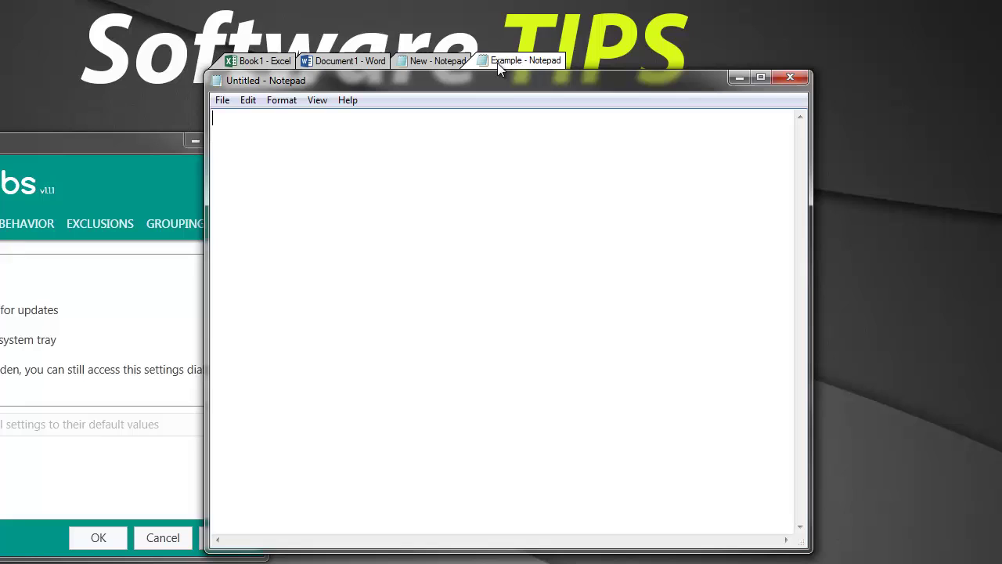
pyautogui.click(438, 65)
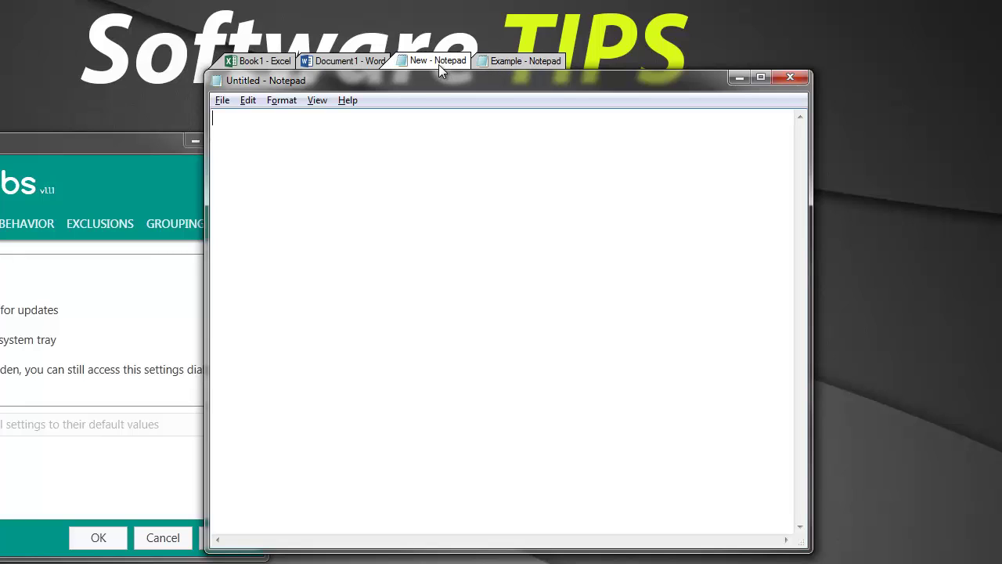
pyautogui.click(347, 63)
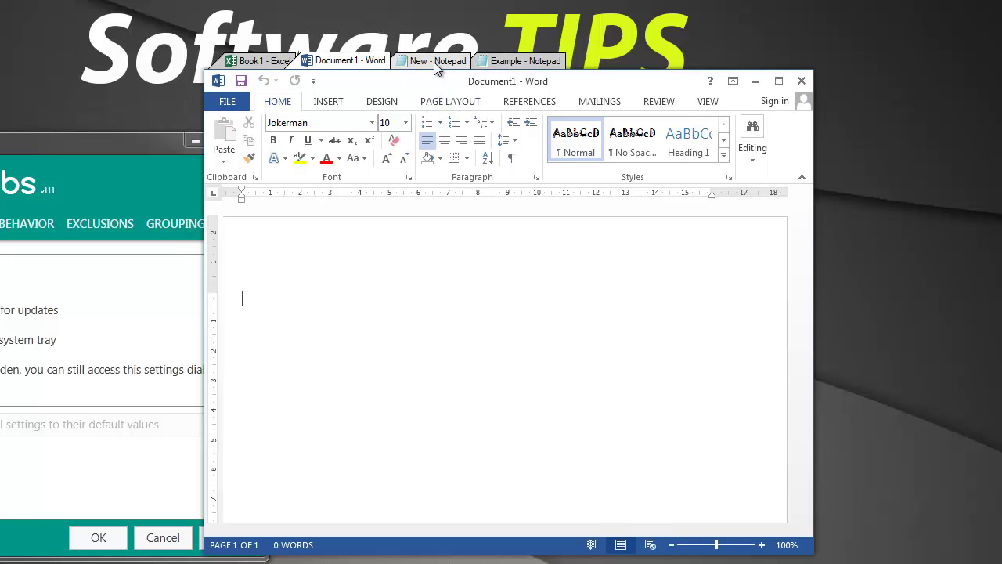
# - Move the Example - Notepad tab ahead of New - Notepad in the group
pyautogui.click(505, 61)
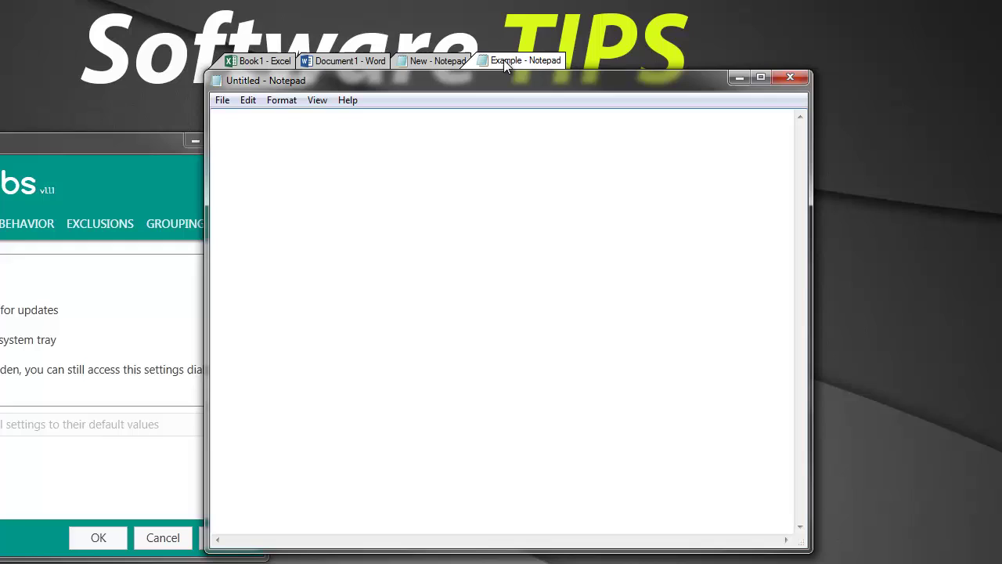
pyautogui.moveTo(504, 61); pyautogui.dragTo(442, 65)
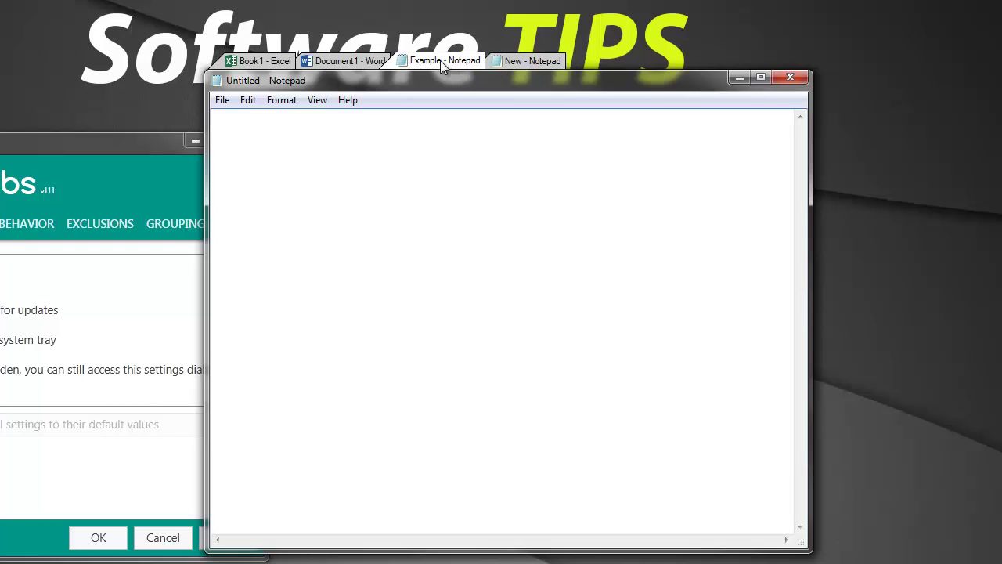
pyautogui.click(514, 61)
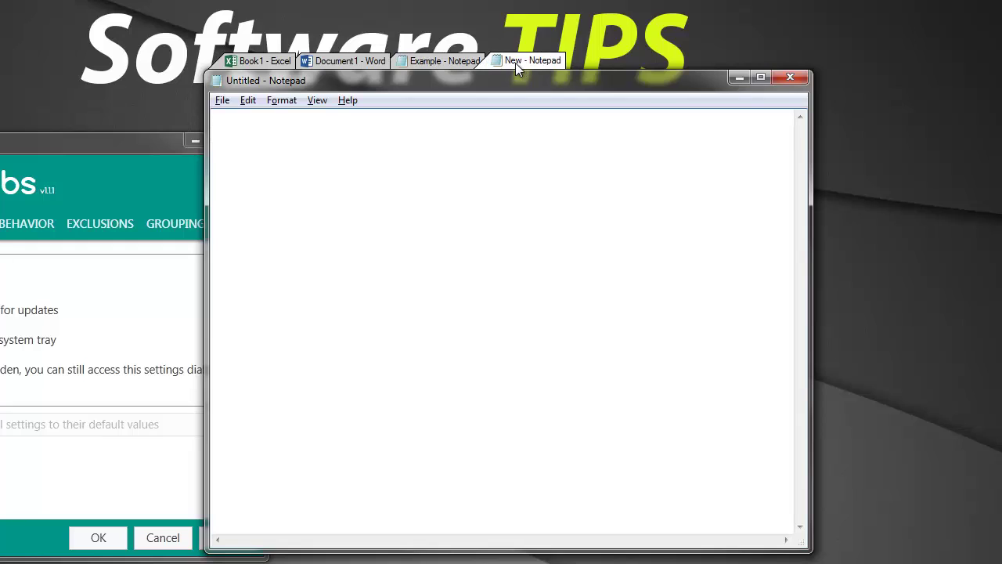
# - Try renaming the New - Notepad tab, leave its name unchanged, and show Document1 - Word
pyautogui.doubleClick(514, 60)
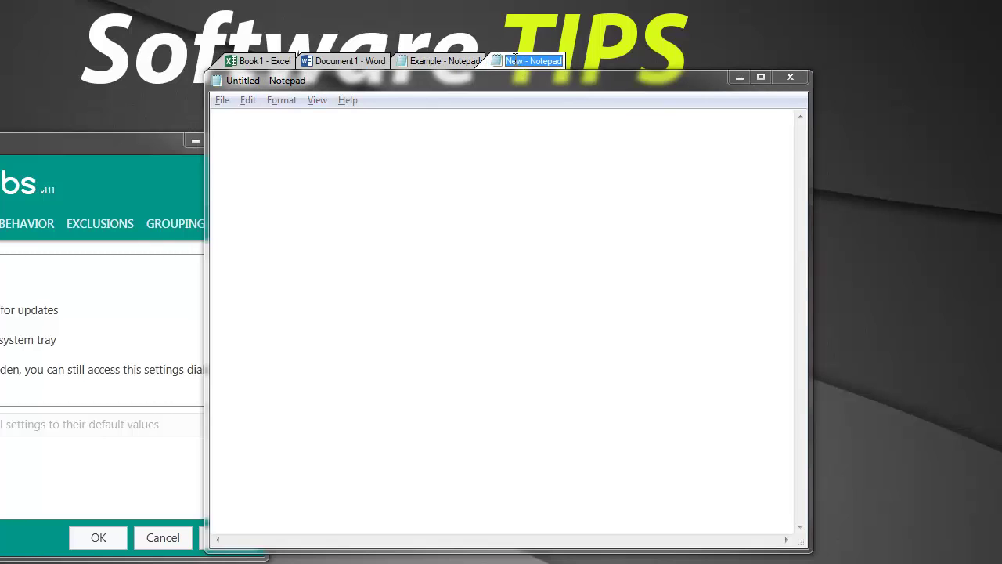
pyautogui.click(520, 60)
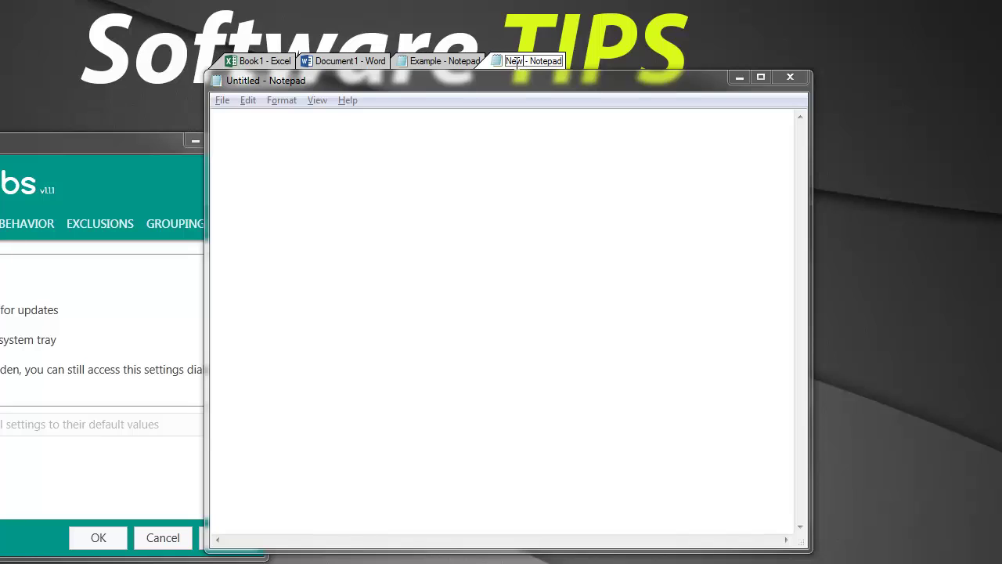
pyautogui.click(443, 61)
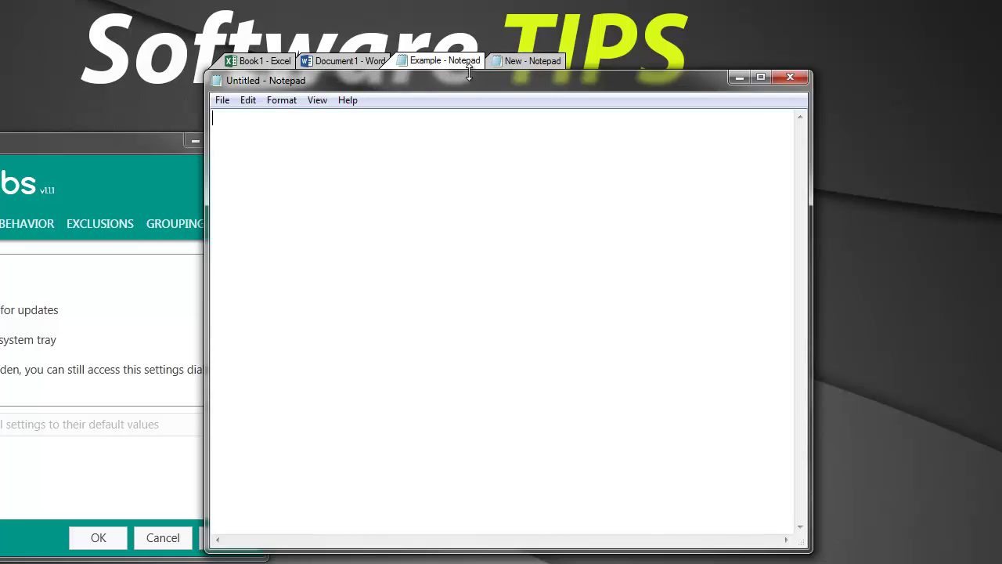
pyautogui.click(513, 61)
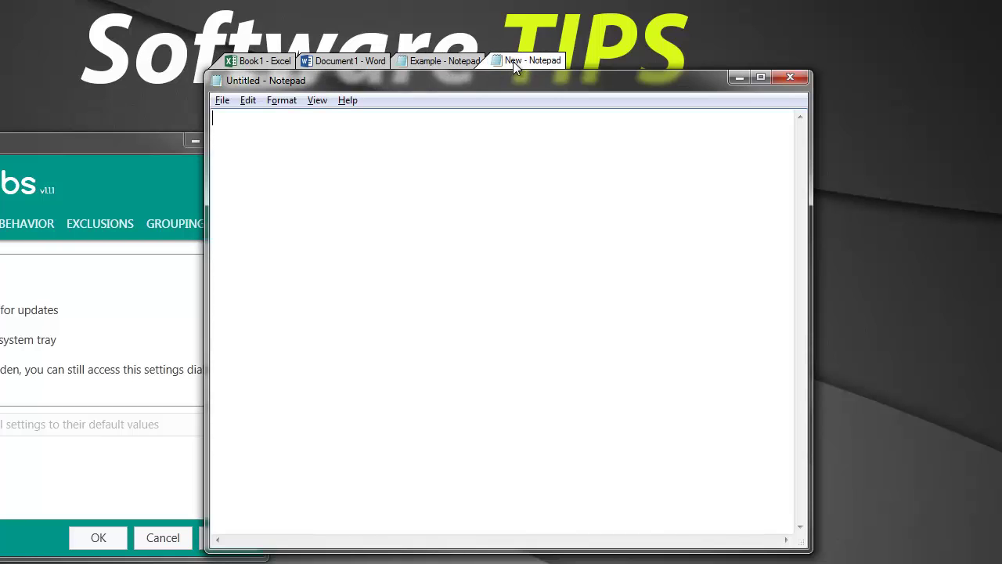
pyautogui.click(265, 61)
pyautogui.click(345, 61)
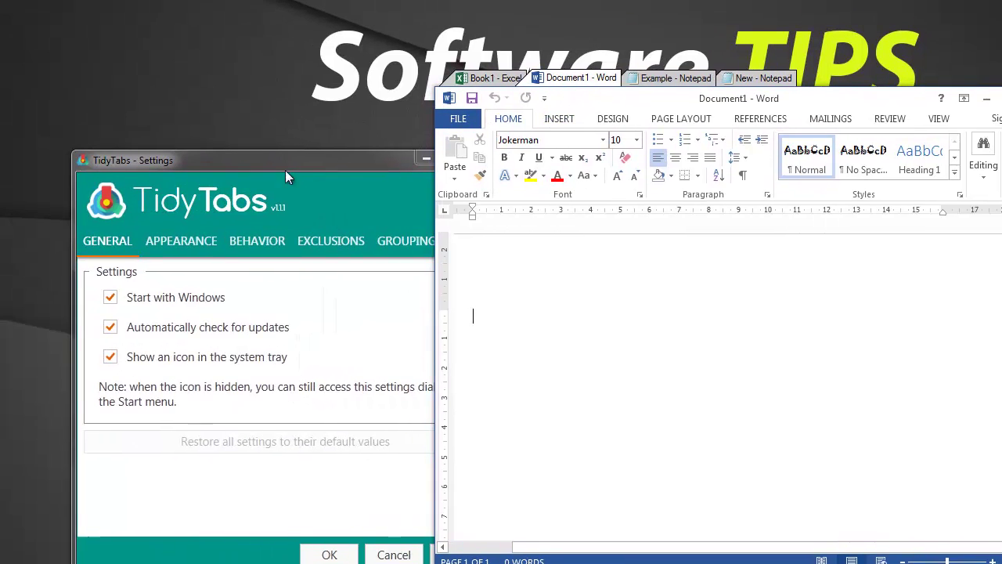
# - Bring TidyTabs Settings forward and view its Appearance page with transparency at 75%, 25% and 100%
pyautogui.click(436, 165)
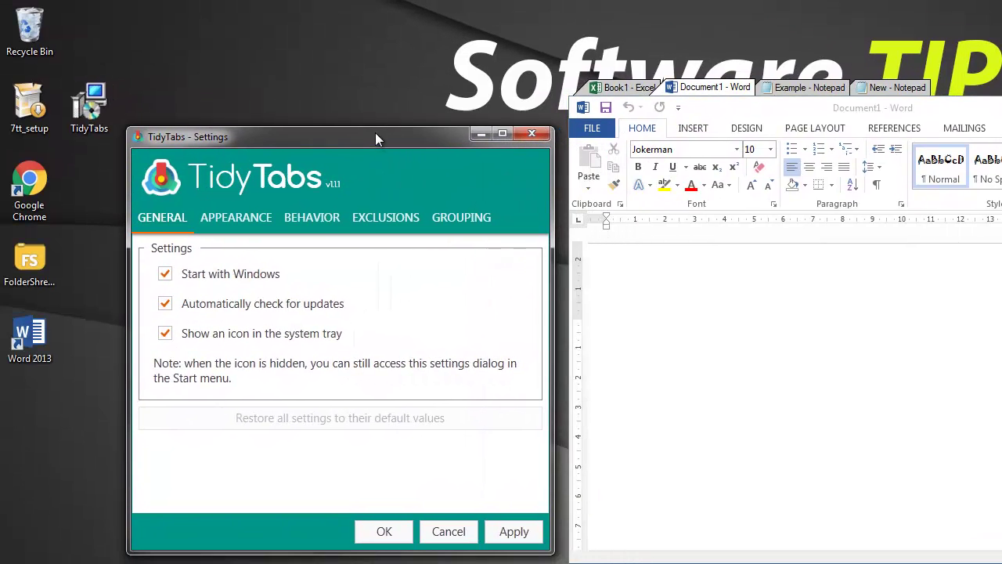
pyautogui.moveTo(375, 134); pyautogui.dragTo(371, 132)
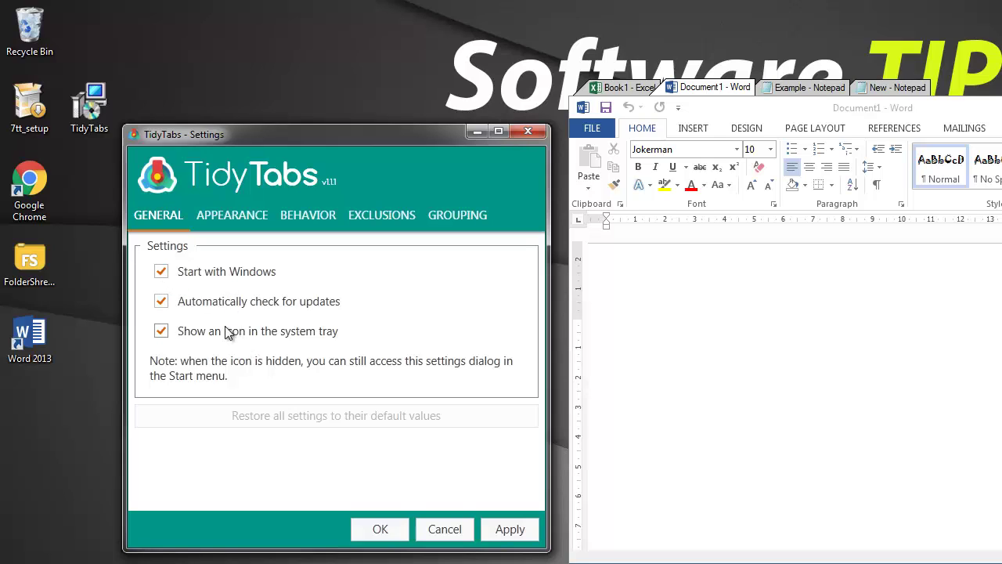
pyautogui.click(223, 217)
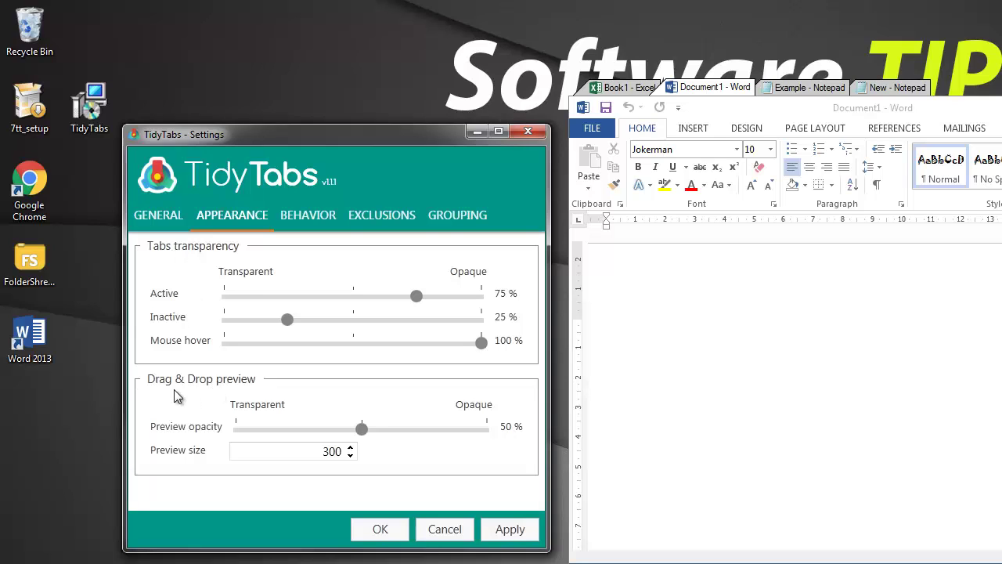
# - Switch Settings to the Behavior page showing all basic and advanced tab features enabled
pyautogui.click(303, 217)
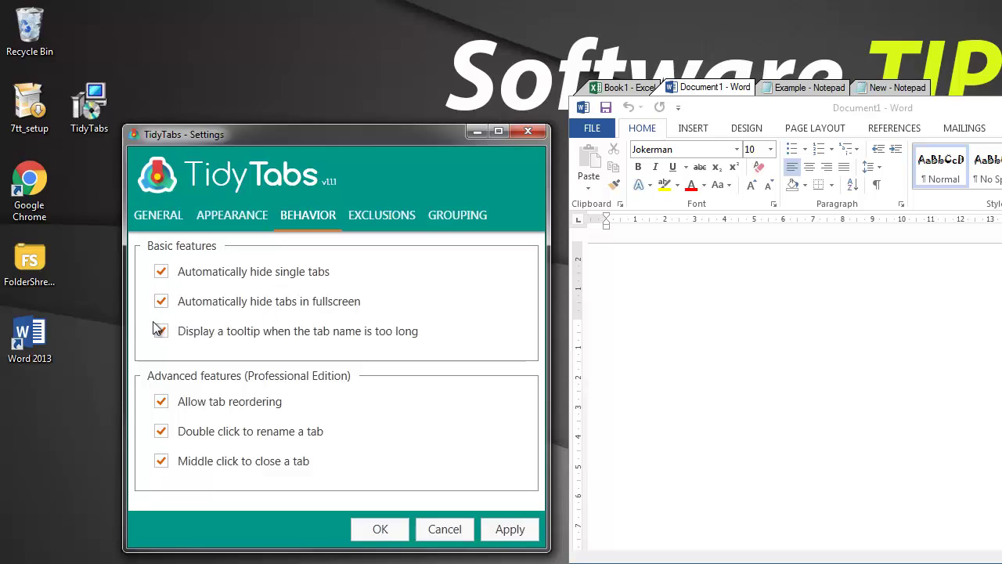
# - Review the Exclusions page, then view the Grouping page with its empty auto-grouping list
pyautogui.click(383, 217)
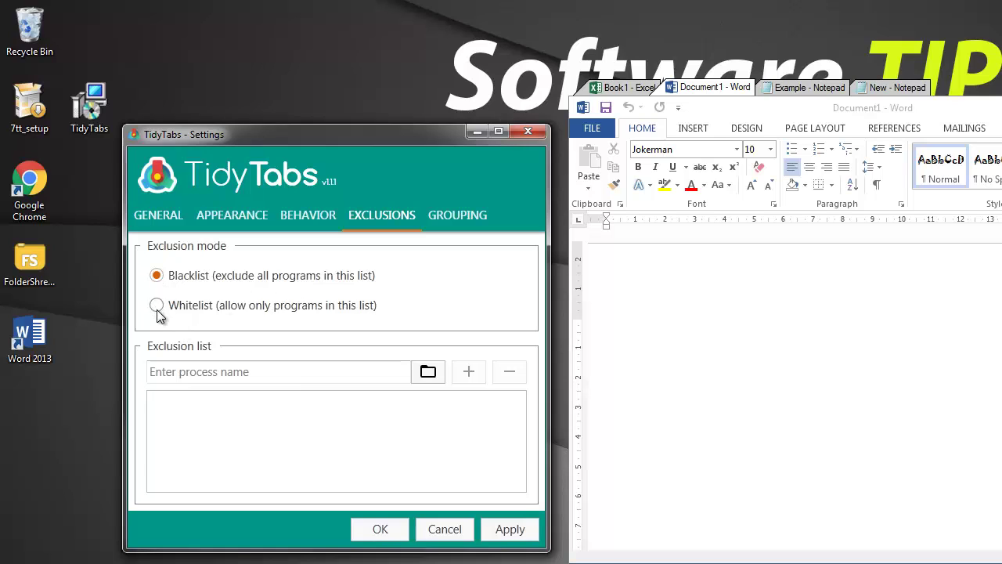
pyautogui.click(444, 222)
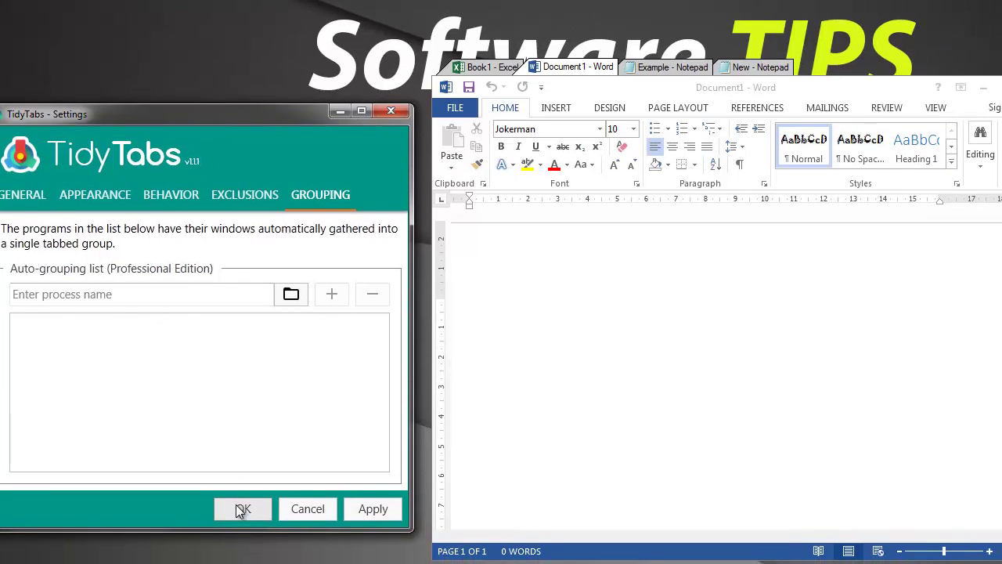
# - Close Settings with OK and drag New - Notepad back ahead of Example - Notepad
pyautogui.click(243, 509)
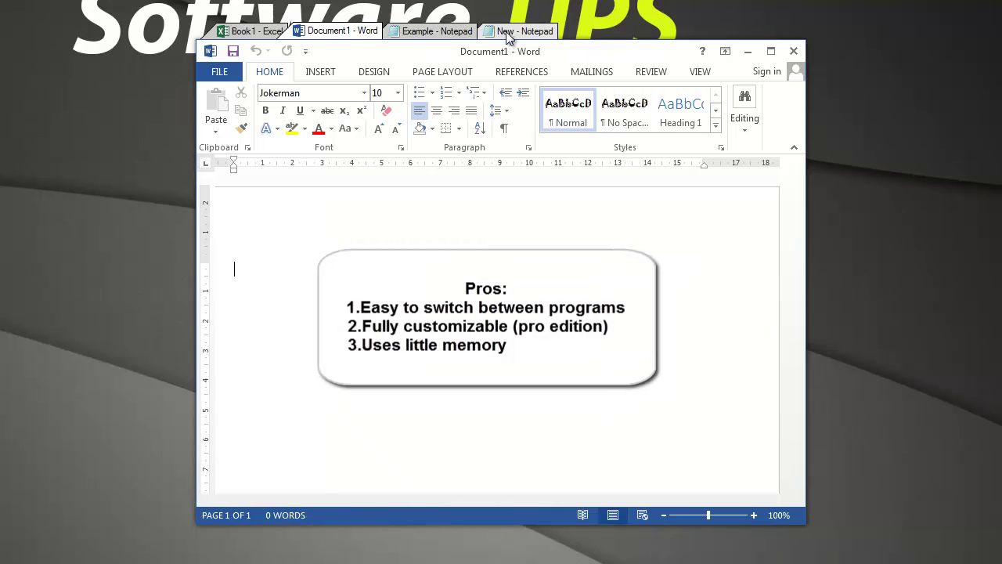
pyautogui.moveTo(508, 35); pyautogui.dragTo(423, 32)
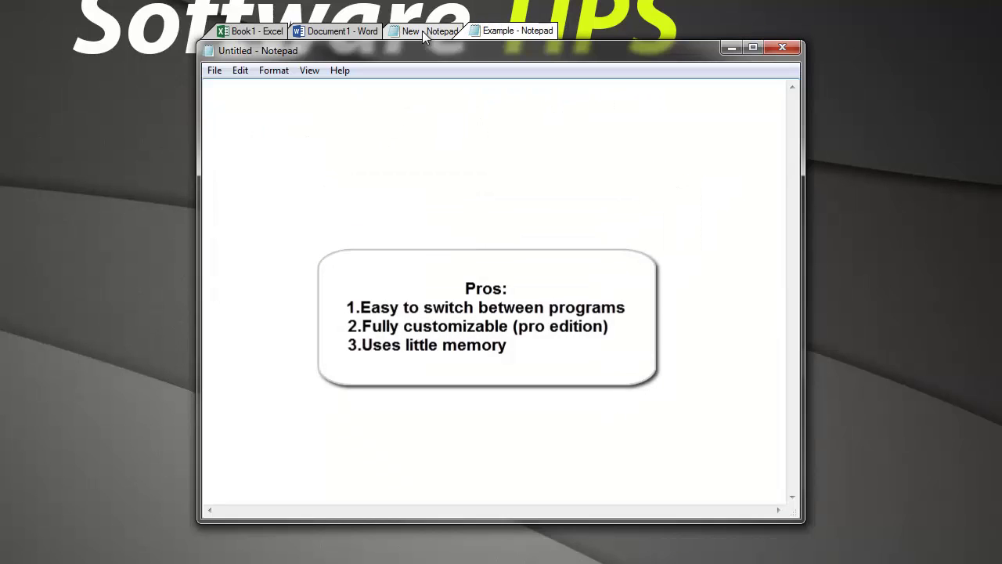